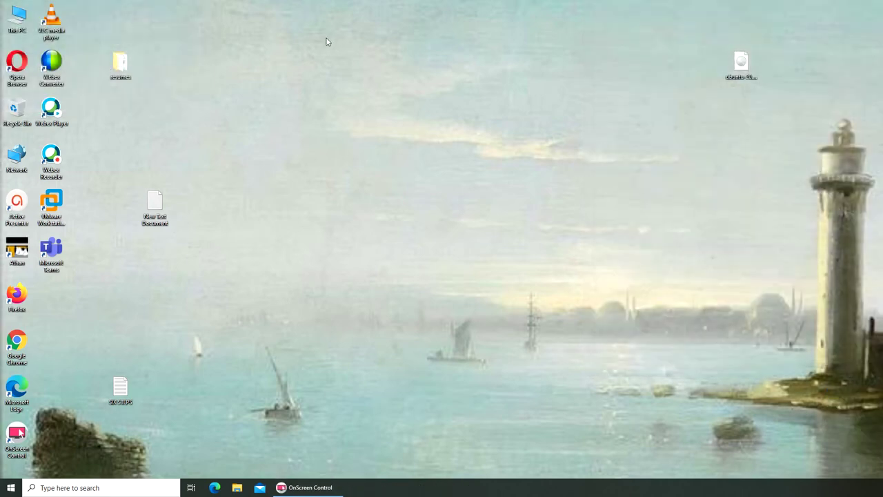
Step: Refresh the desktop, then launch VMware Workstation and try to power on the Ubuntu 64-bit virtual machine
{"action": "right_click", "coordinate": [395, 107]}
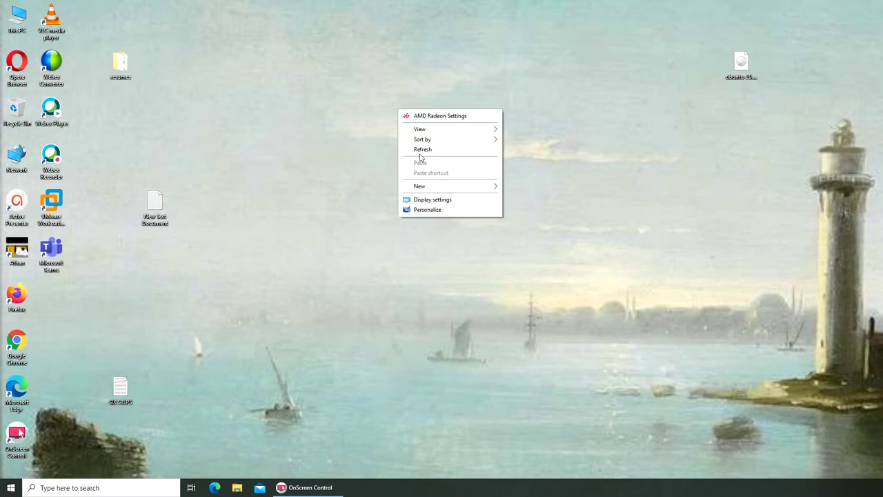
{"action": "left_click", "coordinate": [420, 154]}
{"action": "left_click", "coordinate": [53, 201]}
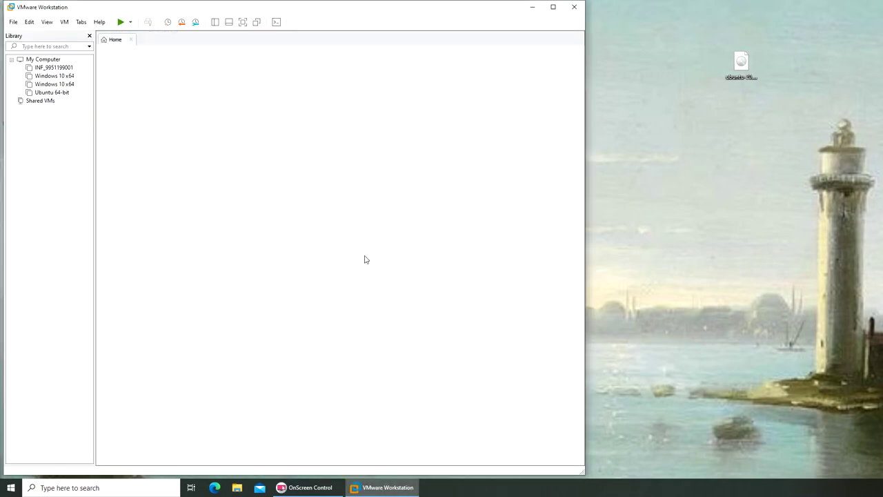
{"action": "left_click", "coordinate": [52, 91]}
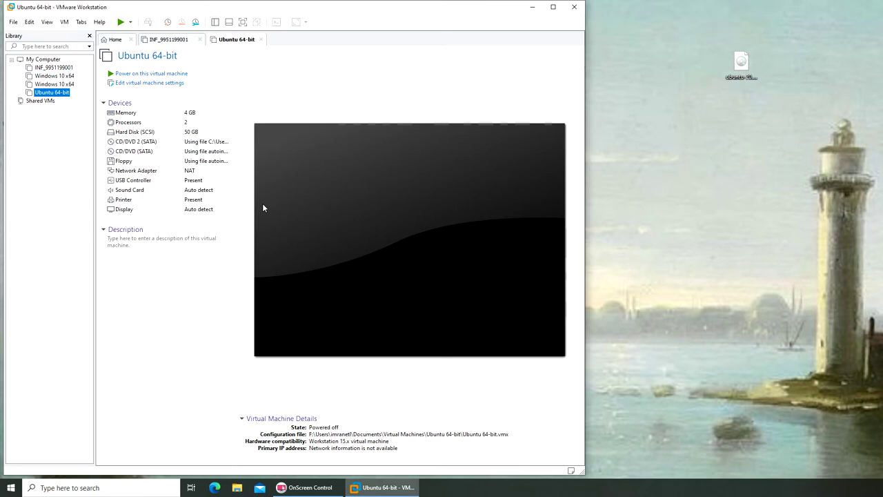
{"action": "left_click", "coordinate": [129, 74]}
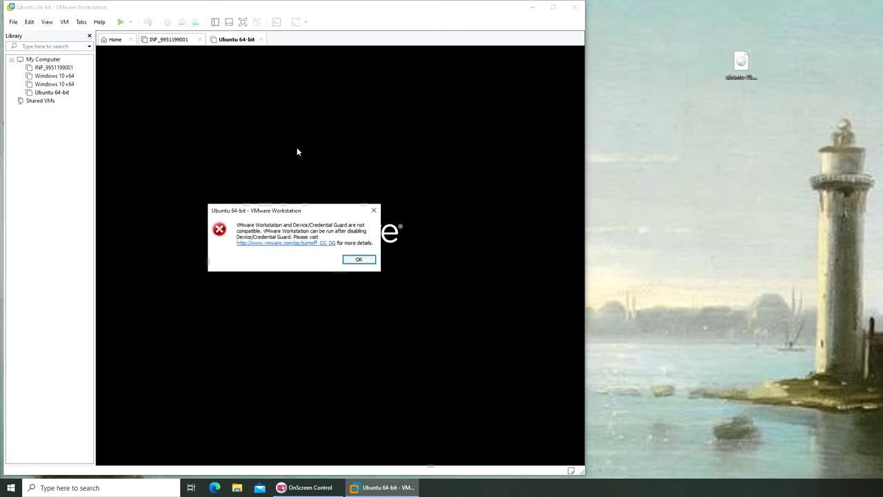
Step: Open the VMware knowledge base article linked in the error and read its instructions for disabling Hyper-V and virtualization-based security
{"action": "left_click", "coordinate": [314, 243]}
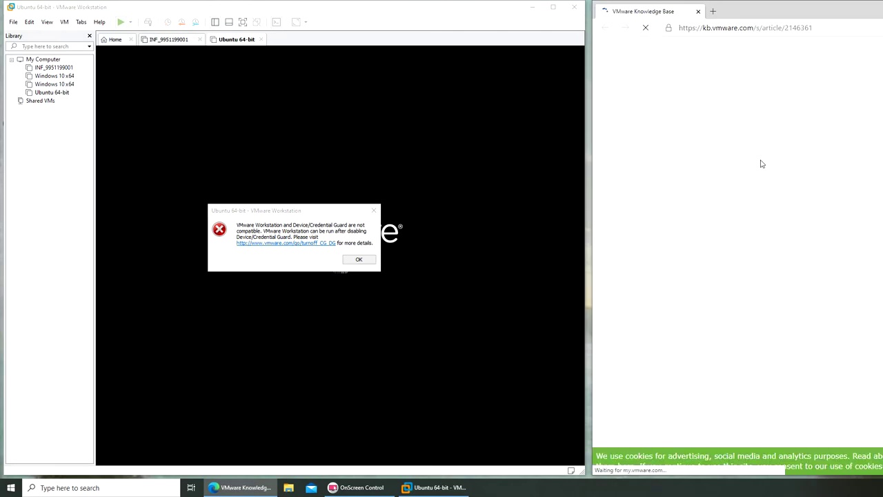
{"action": "scroll", "coordinate": [782, 173], "scroll_direction": "down", "scroll_amount": 4}
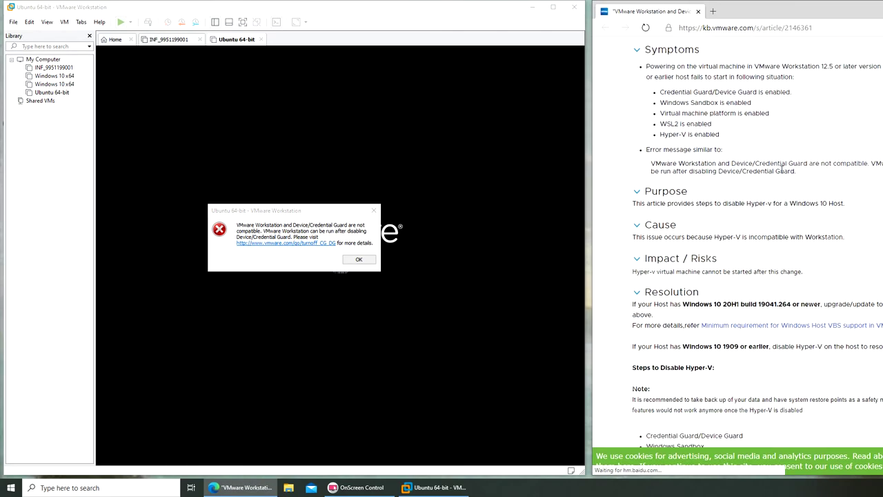
{"action": "scroll", "coordinate": [782, 172], "scroll_direction": "down", "scroll_amount": 2}
{"action": "scroll", "coordinate": [683, 189], "scroll_direction": "up", "scroll_amount": 1}
{"action": "scroll", "coordinate": [685, 190], "scroll_direction": "down", "scroll_amount": 3}
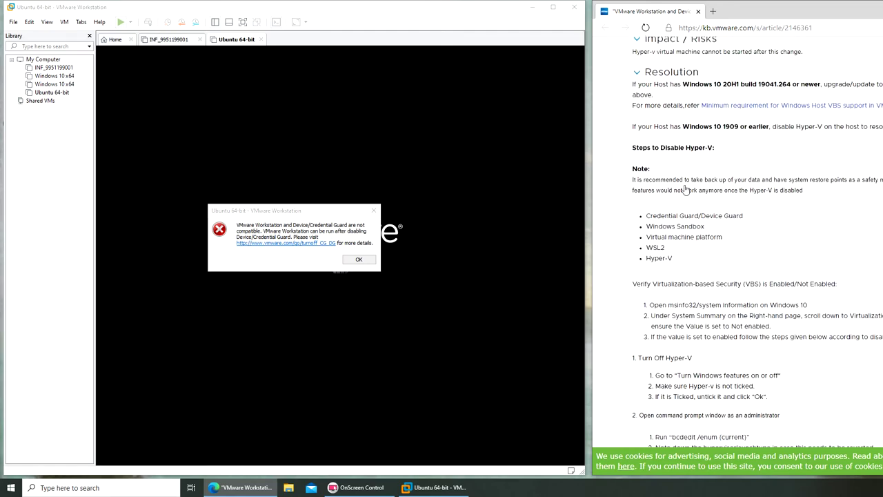
{"action": "scroll", "coordinate": [722, 222], "scroll_direction": "down", "scroll_amount": 2}
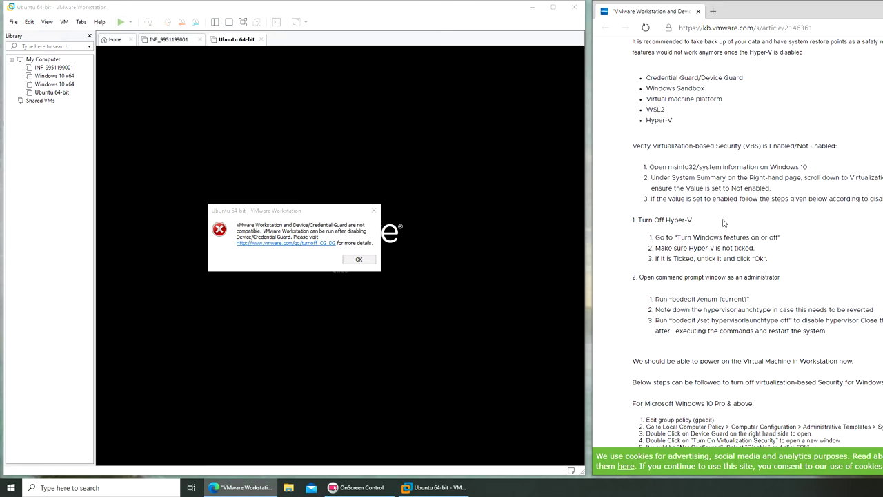
{"action": "scroll", "coordinate": [723, 222], "scroll_direction": "down", "scroll_amount": 4}
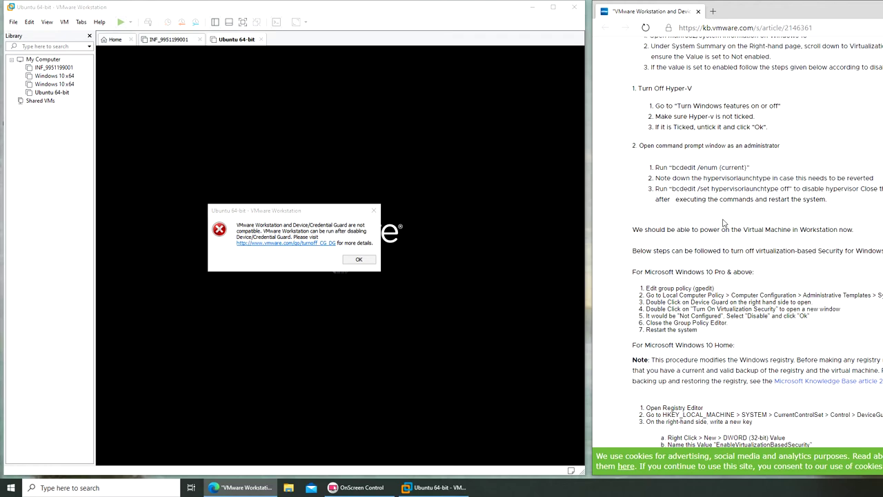
{"action": "right_click", "coordinate": [10, 487]}
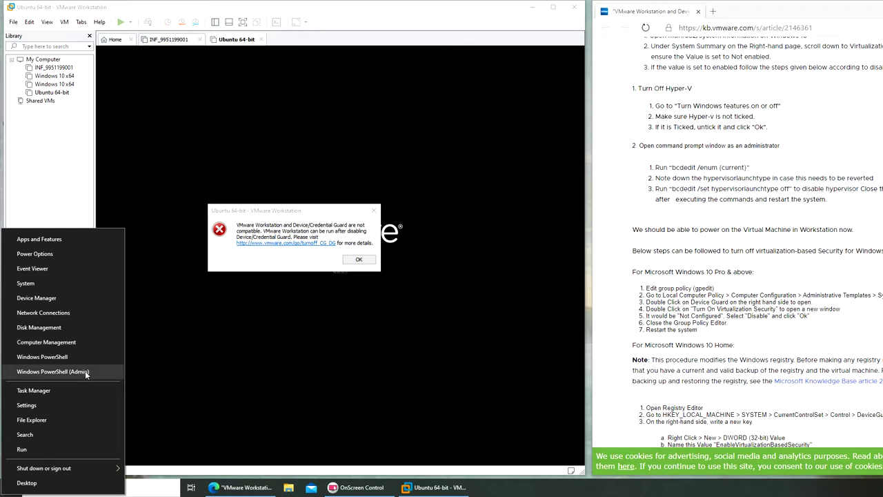
{"action": "left_click", "coordinate": [254, 369]}
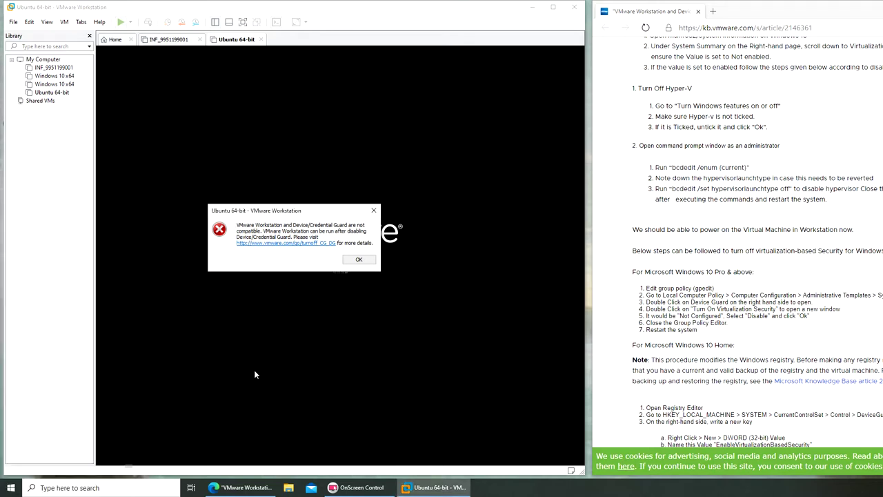
{"action": "key", "text": "super+r"}
{"action": "type", "text": "cmd"}
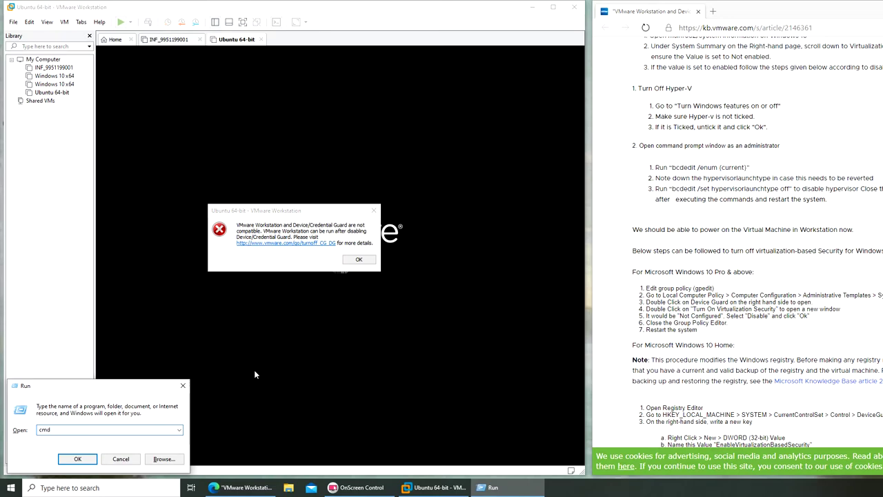
{"action": "key", "text": "Escape"}
Step: Search Windows for cmd and open Command Prompt as administrator
{"action": "left_click", "coordinate": [11, 487]}
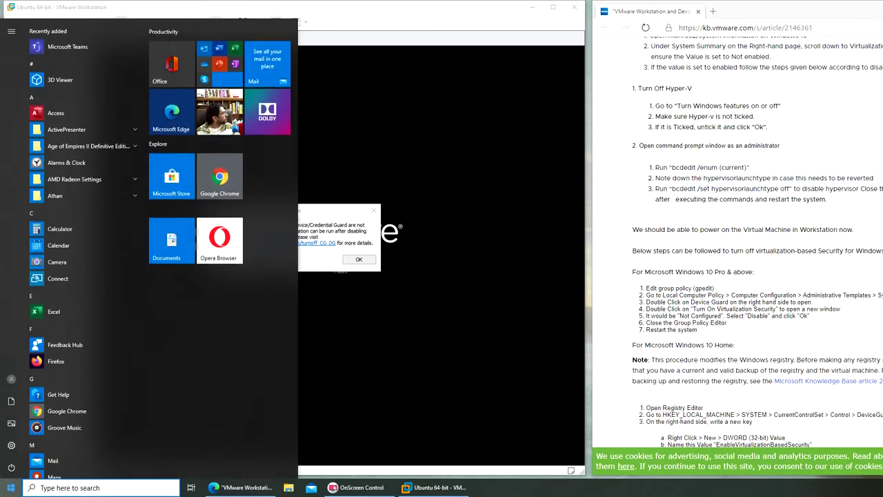
{"action": "type", "text": "cmd"}
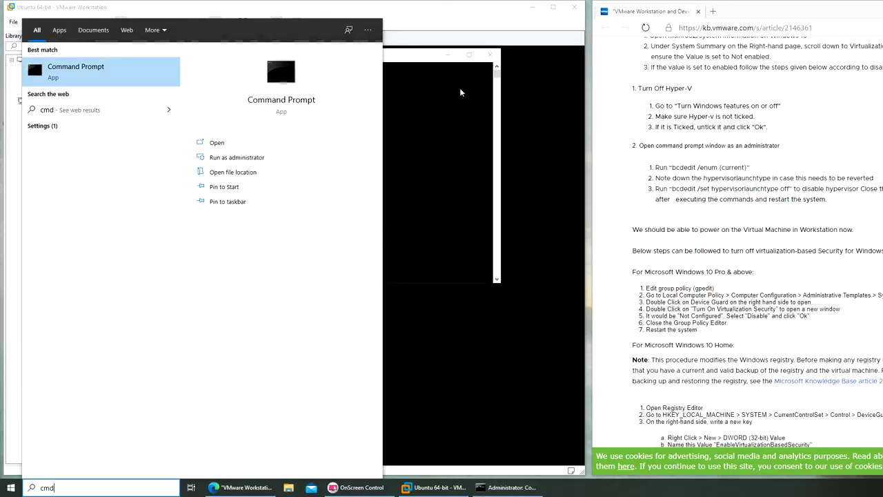
{"action": "left_click", "coordinate": [422, 50]}
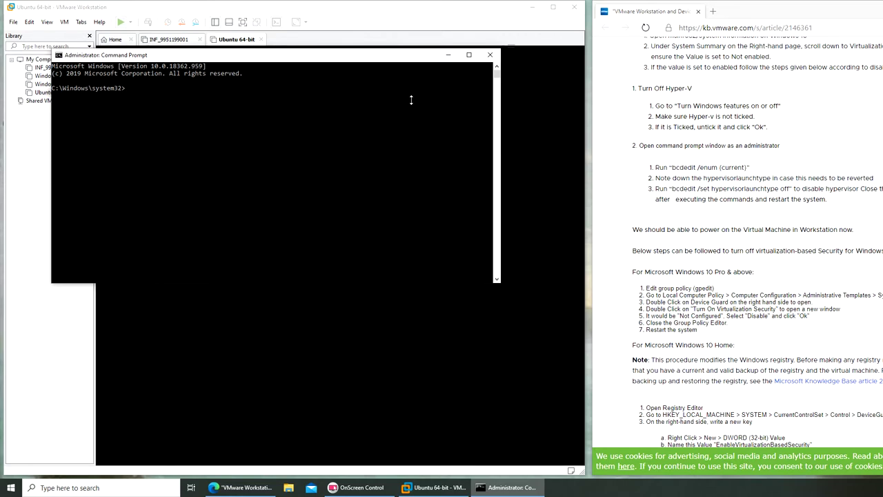
Step: Run bcdedit /enum {current} to list the current Windows boot loader settings
{"action": "type", "text": "bcdedit /enum {current}"}
{"action": "key", "text": "BackSpace"}
{"action": "key", "text": "BackSpace"}
{"action": "type", "text": "t"}
{"action": "key", "text": "BackSpace"}
{"action": "type", "text": "{"}
{"action": "key", "text": "Return"}
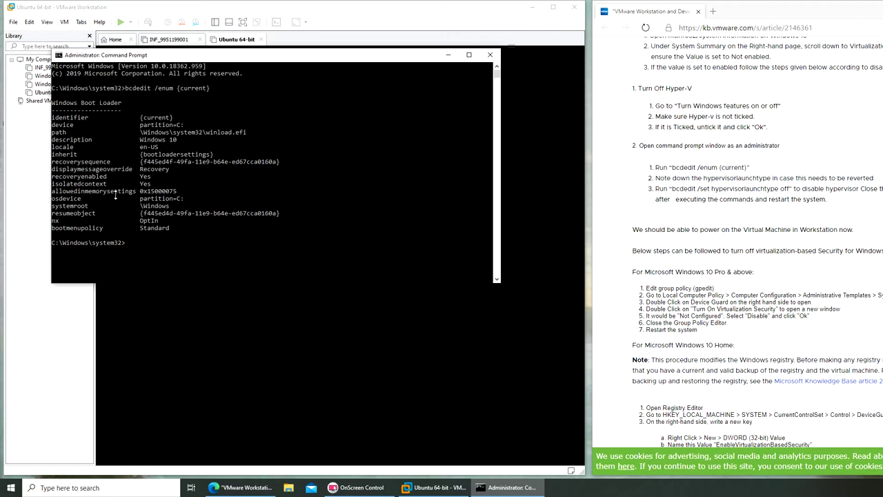
Step: Disable the hypervisor launch with bcdedit /set hypervisorlaunchtype off and close Command Prompt
{"action": "type", "text": "cdedit /set hypervisorlaunchtype"}
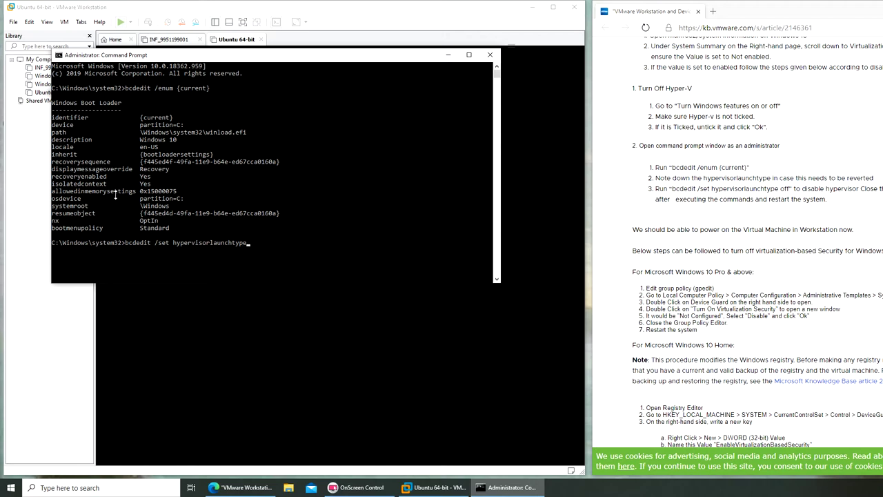
{"action": "type", "text": " off"}
{"action": "key", "text": "Return"}
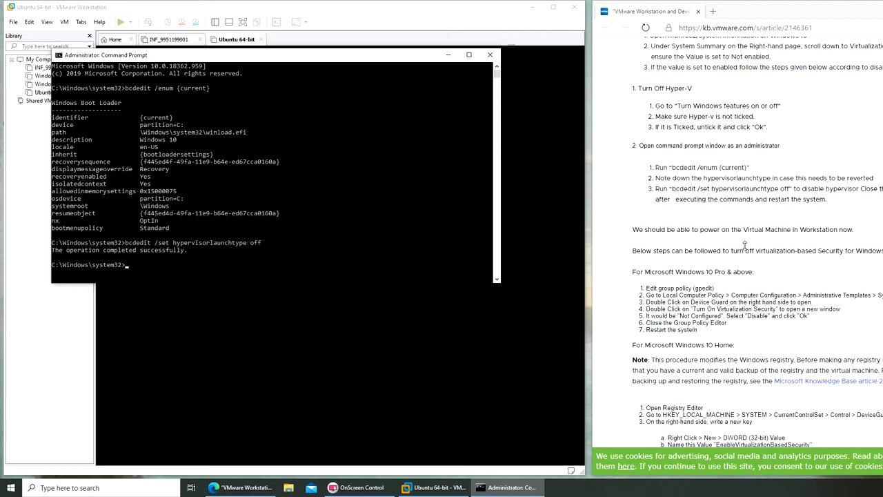
{"action": "left_click", "coordinate": [490, 54]}
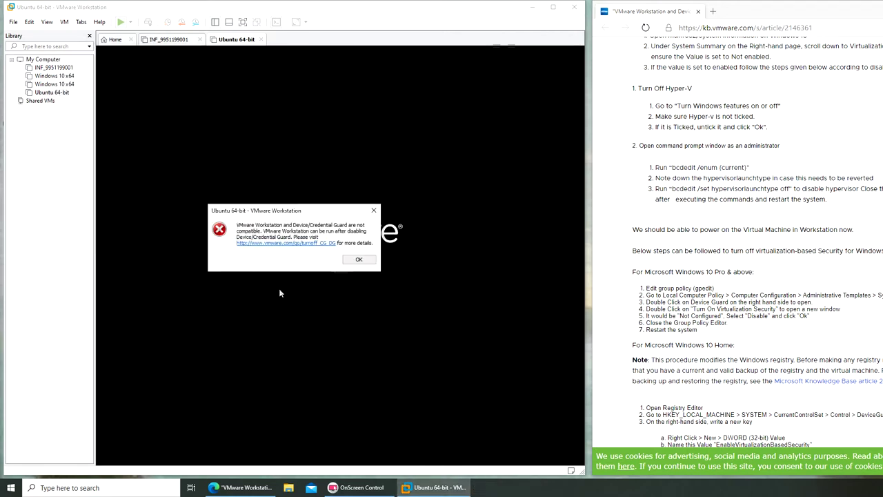
Step: Dismiss the VMware error dialogs and retry powering on the Ubuntu 64-bit virtual machine
{"action": "left_click", "coordinate": [358, 259]}
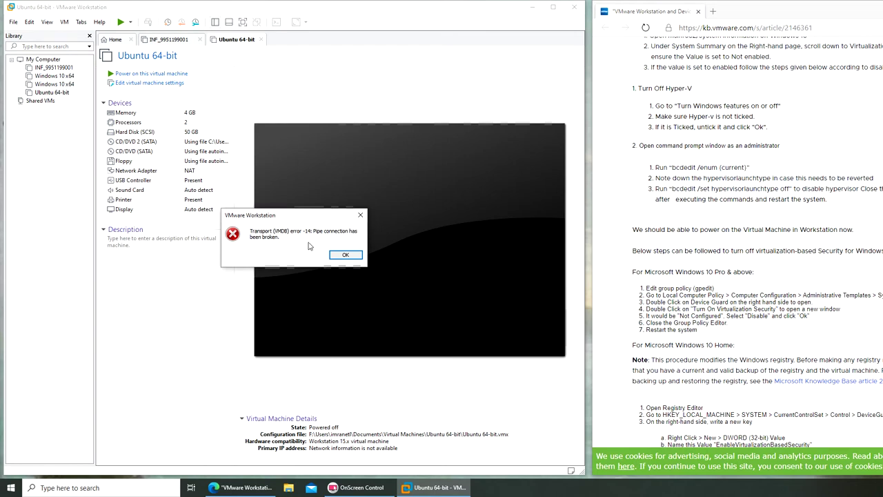
{"action": "left_click", "coordinate": [358, 256]}
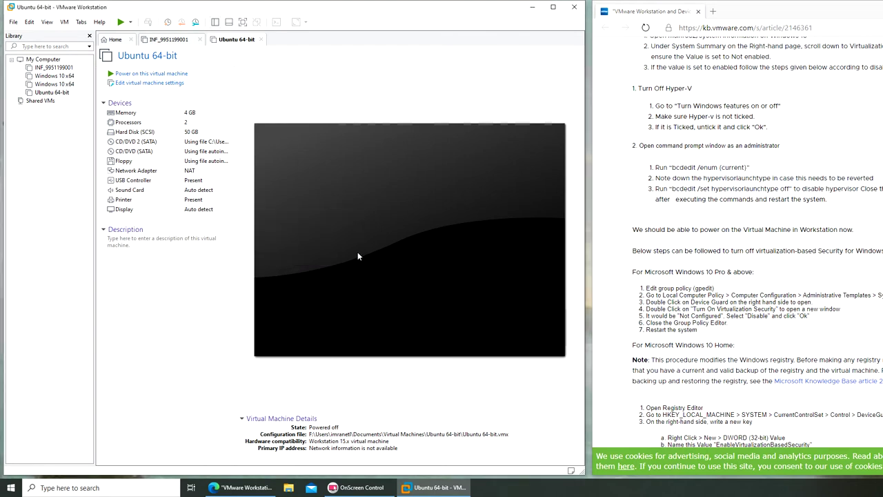
{"action": "left_click", "coordinate": [158, 74]}
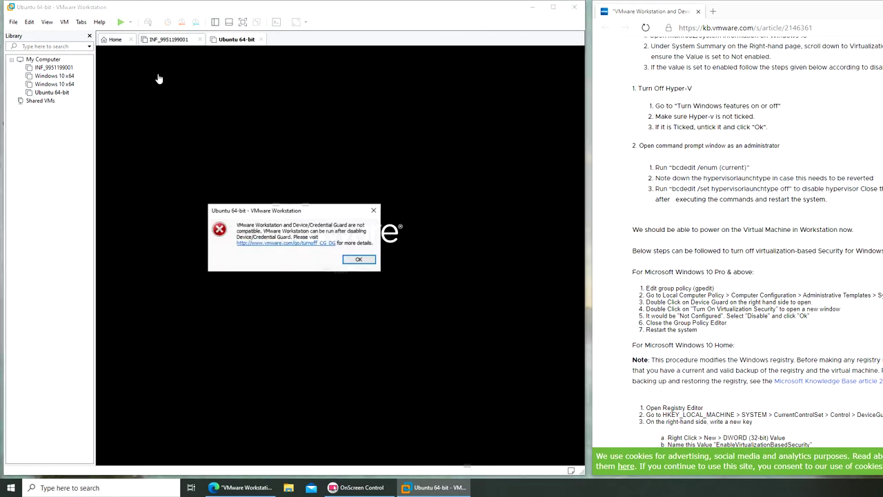
{"action": "left_click", "coordinate": [359, 259]}
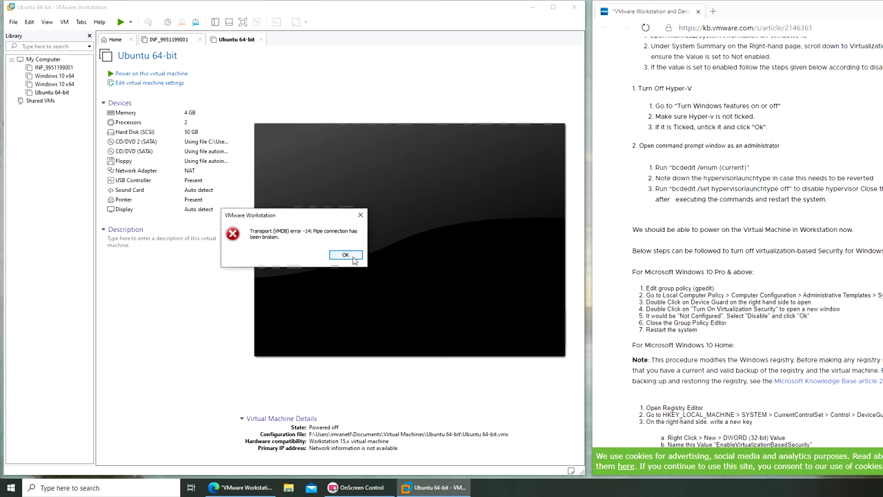
{"action": "left_click", "coordinate": [353, 255]}
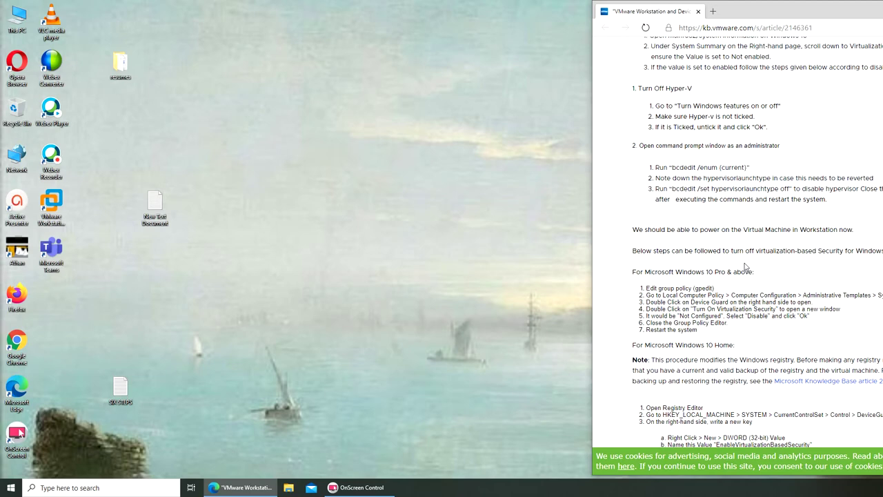
Step: Open the Local Group Policy Editor, then enlarge its window and widen the policy tree
{"action": "scroll", "coordinate": [769, 338], "scroll_direction": "down", "scroll_amount": 3}
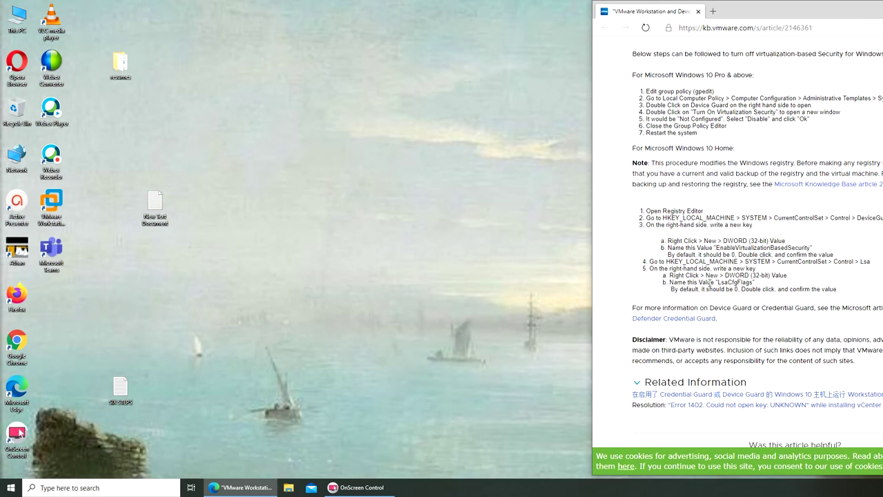
{"action": "key", "text": "super"}
{"action": "type", "text": "lo"}
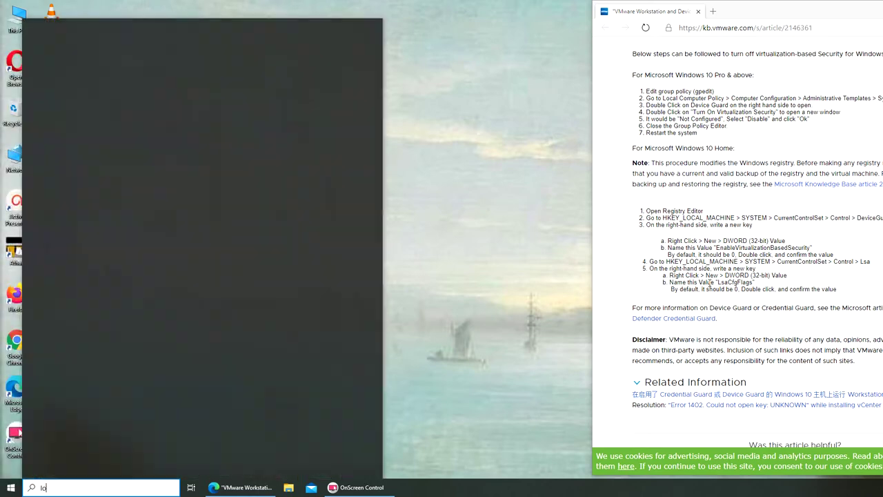
{"action": "type", "text": "cal compu"}
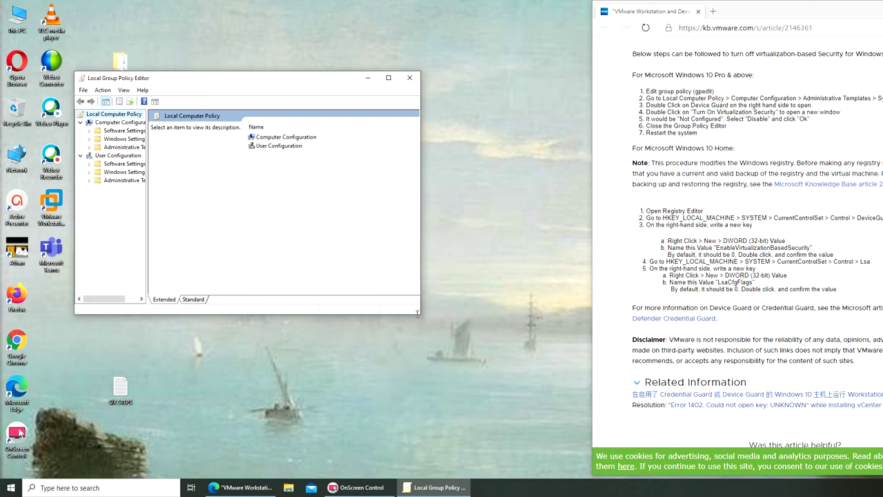
{"action": "left_click_drag", "start_coordinate": [422, 315], "coordinate": [558, 430]}
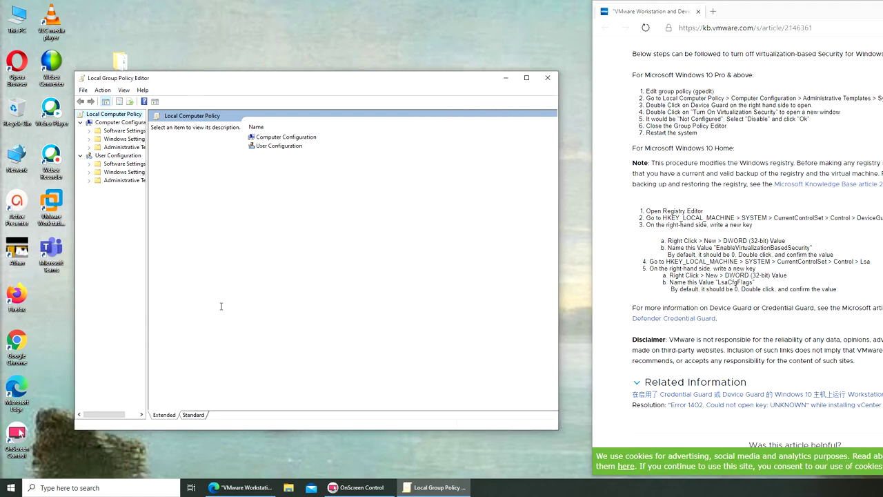
{"action": "left_click_drag", "start_coordinate": [146, 235], "coordinate": [201, 237]}
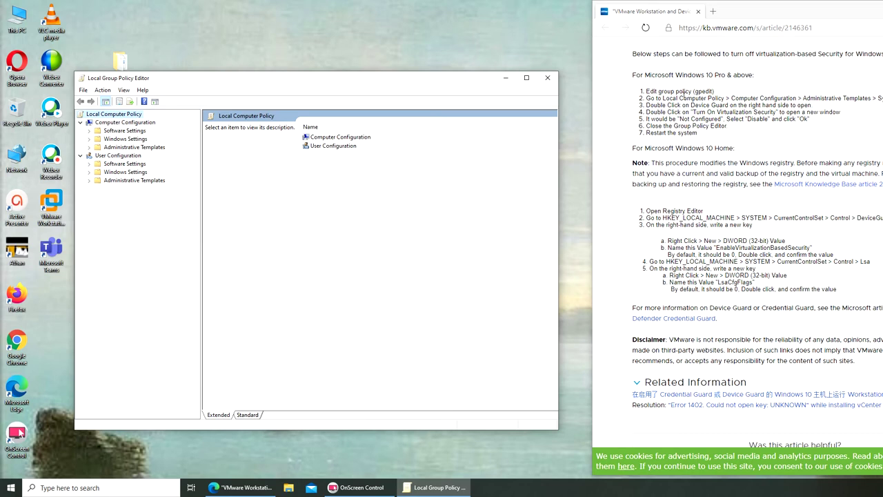
Step: Open the Turn On Virtualization Based Security policy under Computer Configuration > Administrative Templates > System > Device Guard
{"action": "triple_click", "coordinate": [683, 98]}
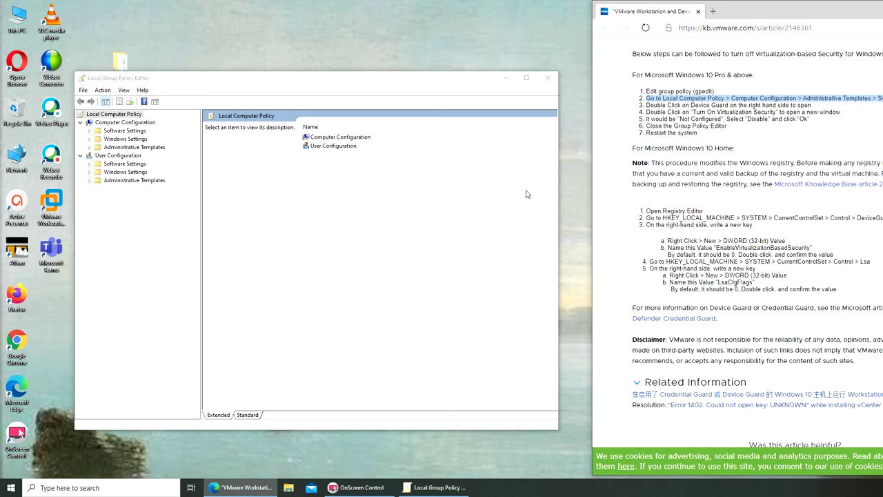
{"action": "left_click", "coordinate": [128, 147]}
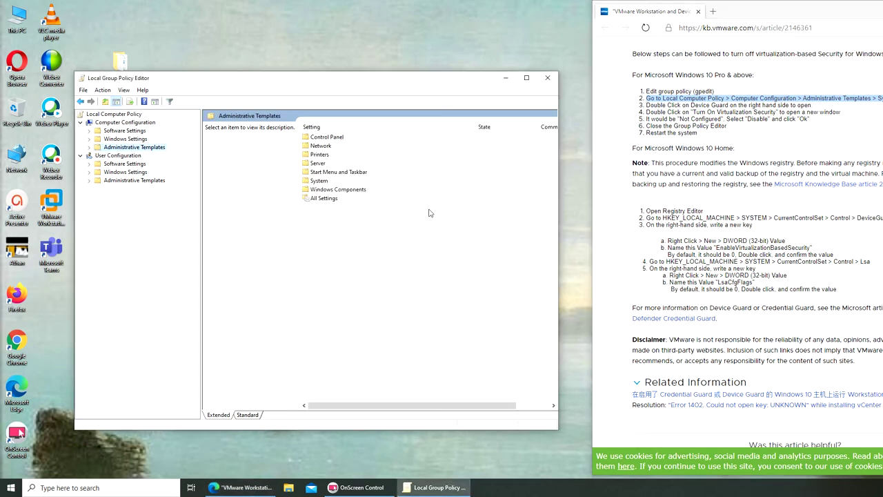
{"action": "left_click", "coordinate": [316, 181]}
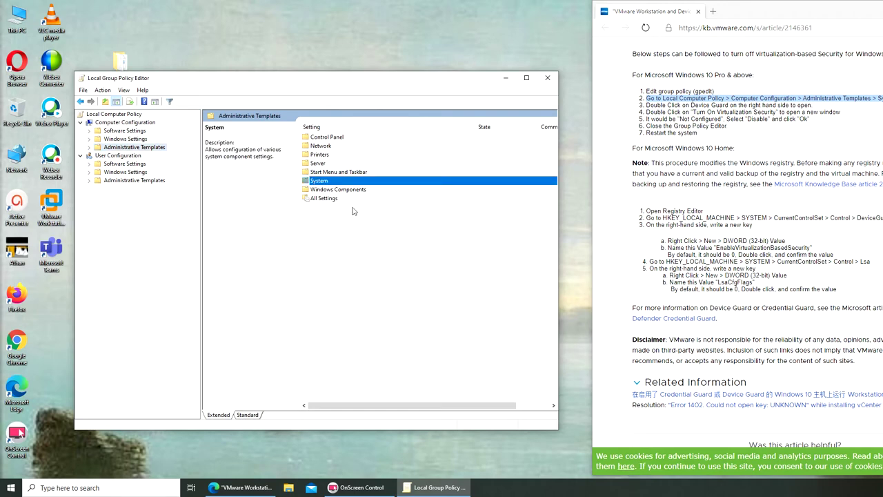
{"action": "double_click", "coordinate": [308, 181]}
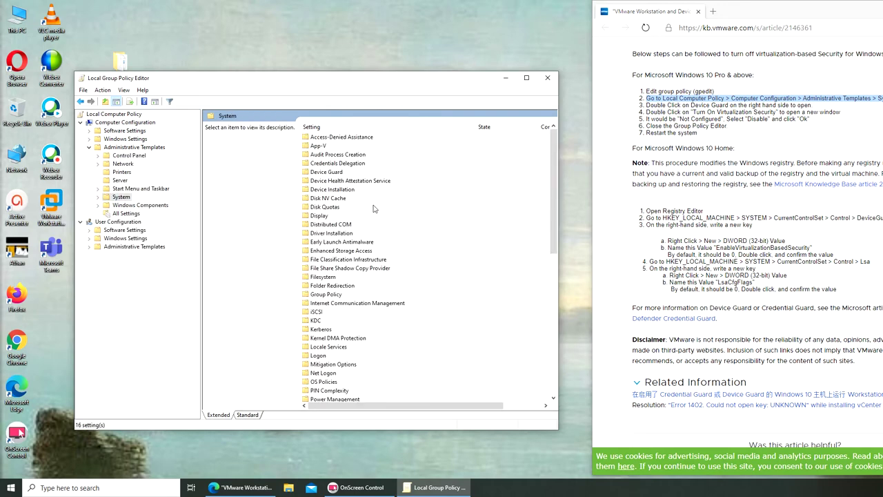
{"action": "double_click", "coordinate": [332, 172]}
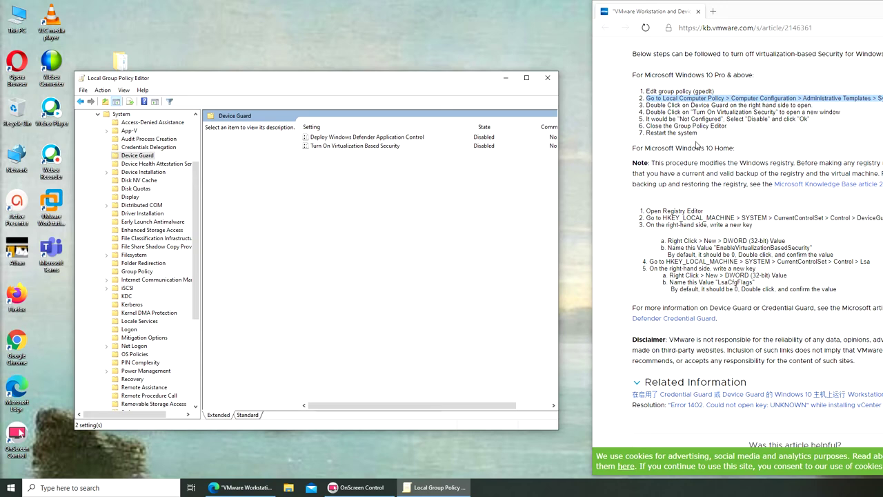
{"action": "left_click", "coordinate": [374, 146]}
{"action": "double_click", "coordinate": [373, 146]}
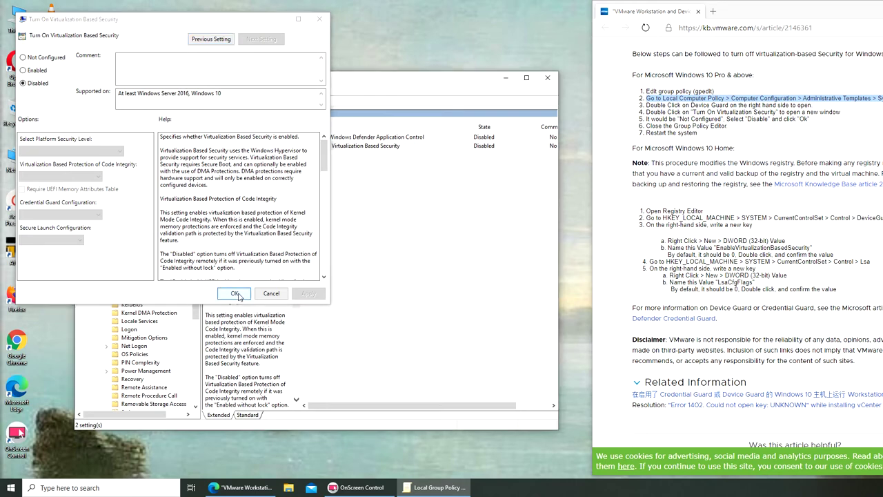
Step: Accept the Disabled setting for Turn On Virtualization Based Security and close the Local Group Policy Editor
{"action": "left_click", "coordinate": [235, 293]}
{"action": "left_click", "coordinate": [548, 78]}
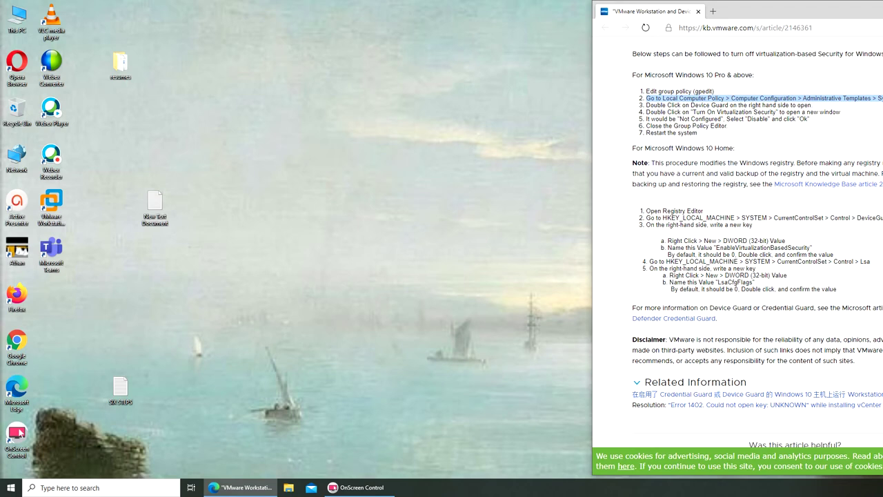
Step: Open Registry Editor, place its window beside the VMware article, and bring the DeviceGuard key's place in the tree into view
{"action": "key", "text": "super"}
{"action": "type", "text": "regedit"}
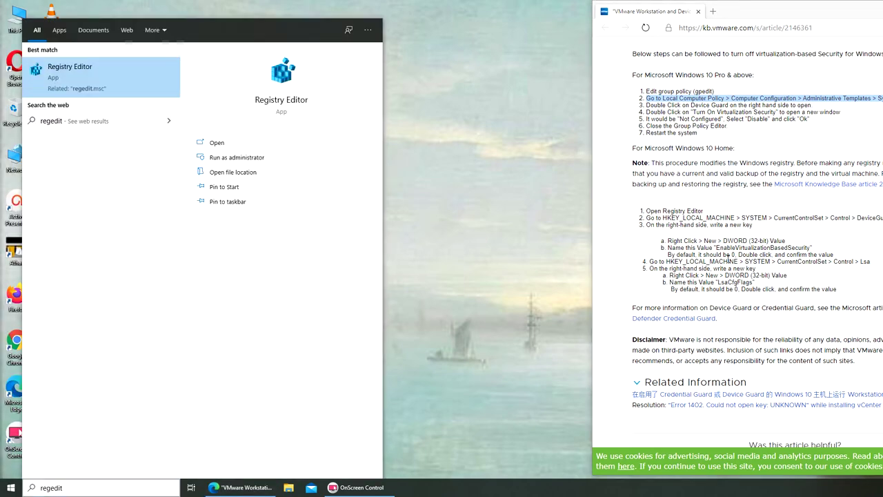
{"action": "key", "text": "Return"}
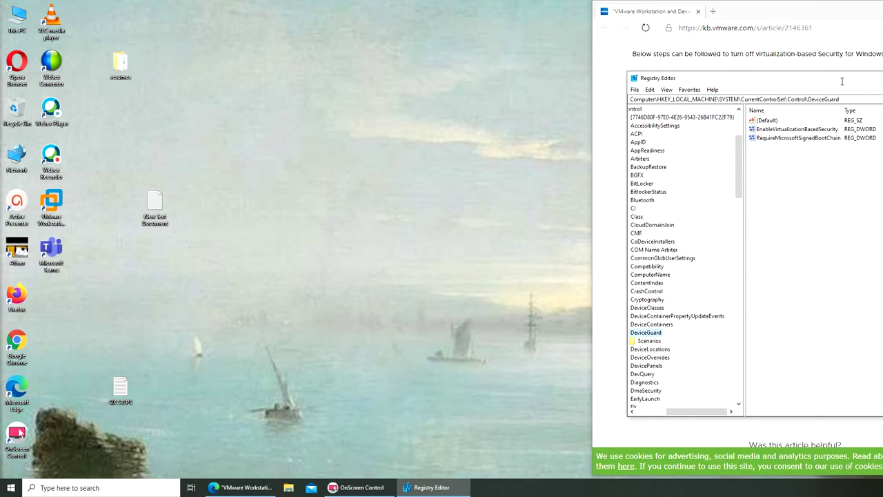
{"action": "left_click_drag", "start_coordinate": [841, 82], "coordinate": [331, 93]}
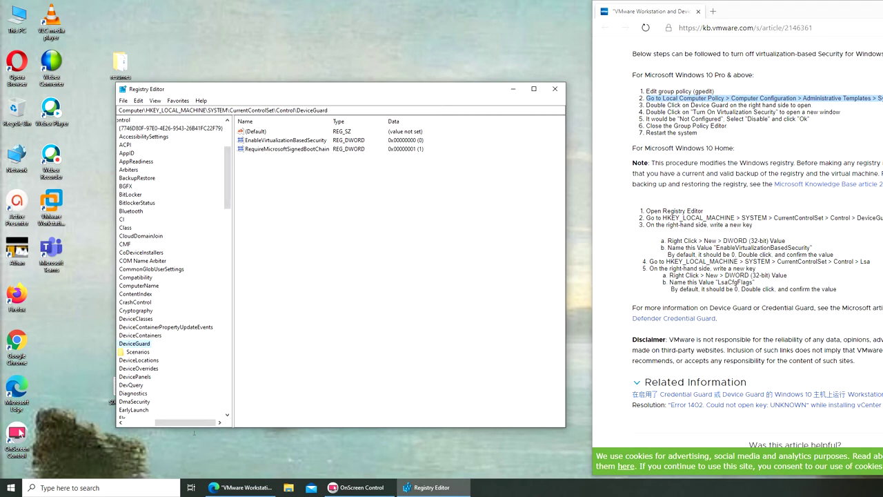
{"action": "left_click_drag", "start_coordinate": [193, 425], "coordinate": [162, 425]}
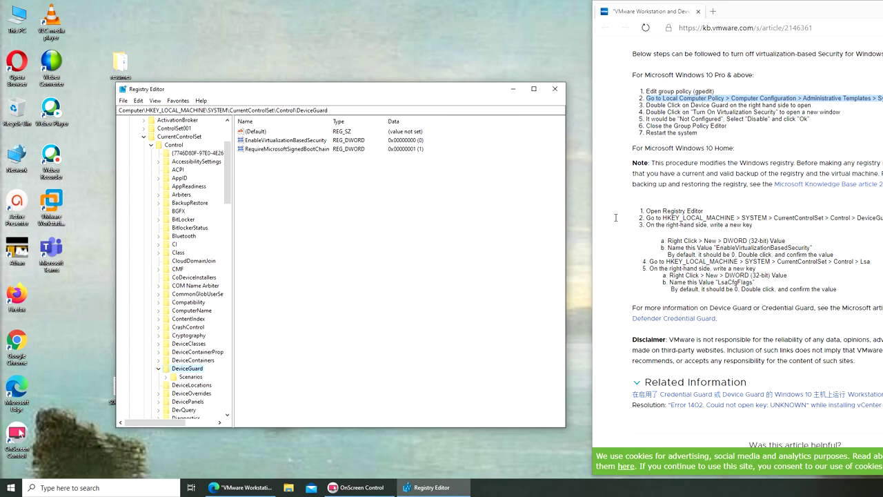
Step: Check the value data of EnableVirtualizationBasedSecurity in the DeviceGuard key and cancel out without editing it
{"action": "left_click", "coordinate": [308, 140]}
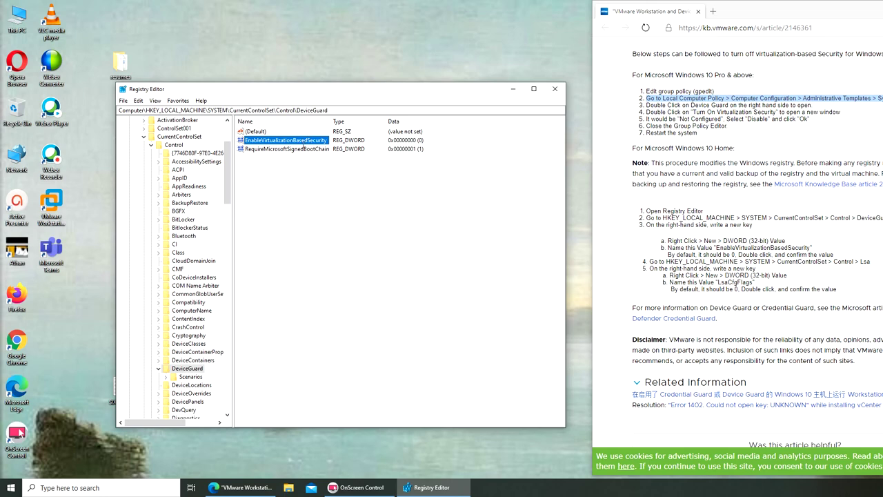
{"action": "right_click", "coordinate": [307, 140]}
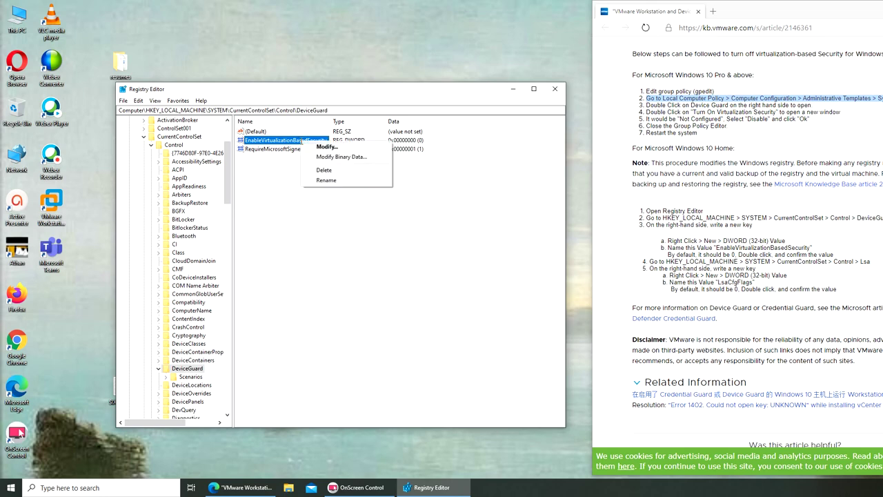
{"action": "left_click", "coordinate": [321, 146]}
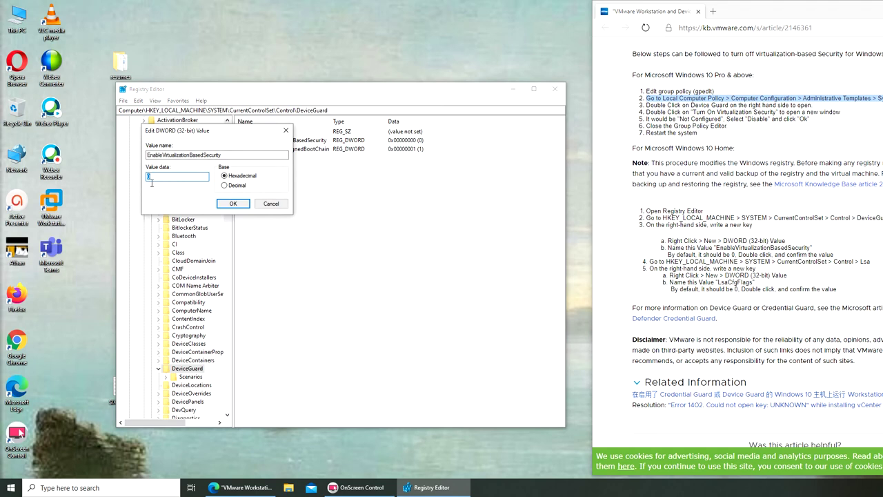
{"action": "left_click", "coordinate": [271, 203]}
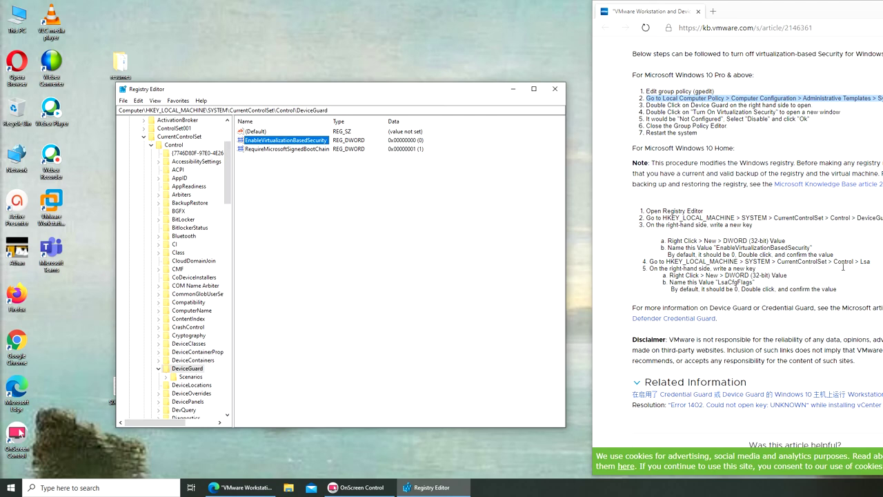
Step: Check the value data of LsaCfgFlags under CurrentControlSet\Control\Lsa without editing it, and close Registry Editor
{"action": "scroll", "coordinate": [223, 310], "scroll_direction": "down", "scroll_amount": 2}
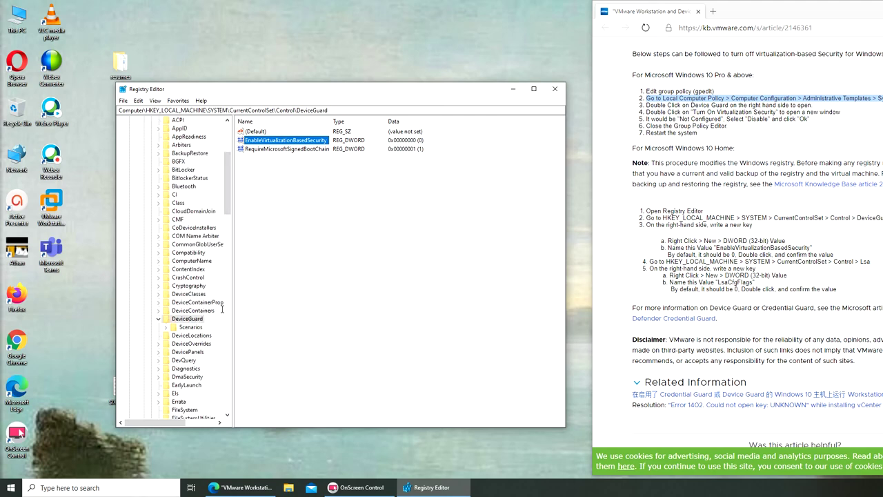
{"action": "scroll", "coordinate": [223, 310], "scroll_direction": "down", "scroll_amount": 10}
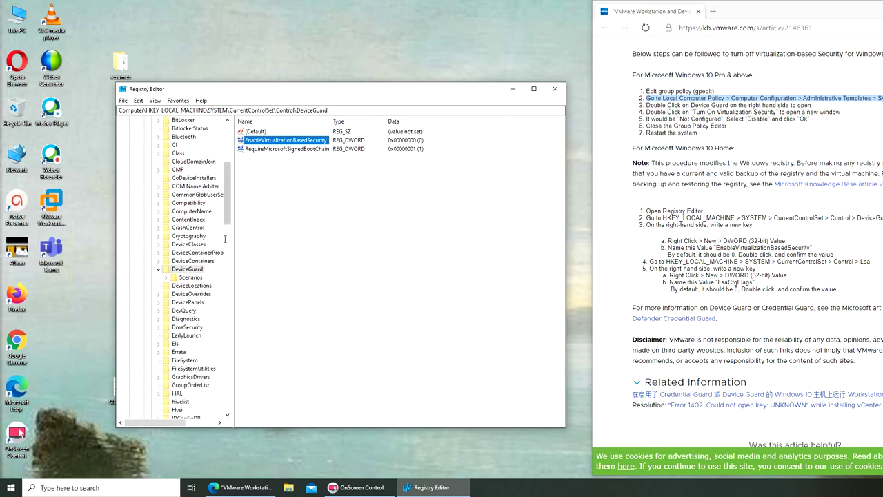
{"action": "left_click", "coordinate": [176, 293]}
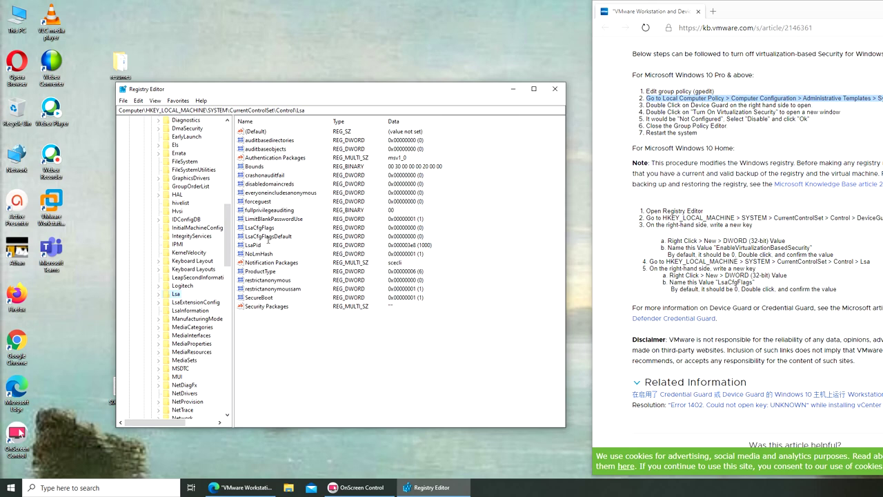
{"action": "left_click", "coordinate": [263, 229]}
{"action": "key", "text": "Return"}
{"action": "double_click", "coordinate": [269, 227]}
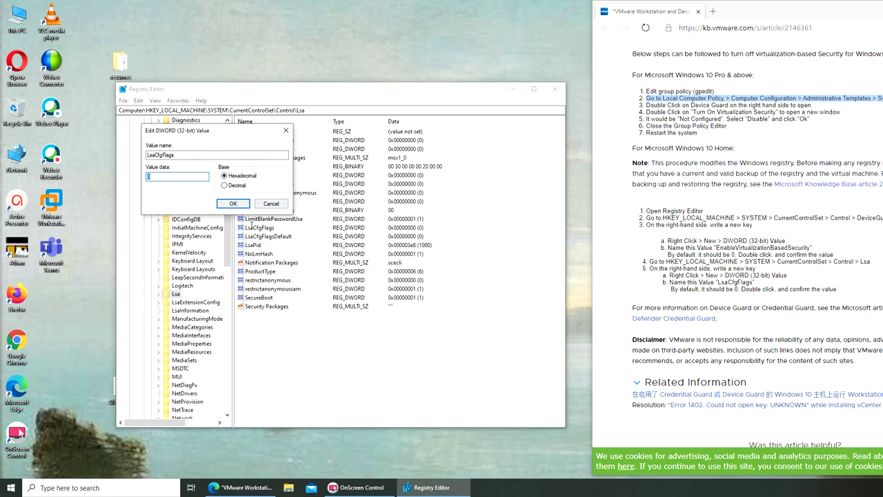
{"action": "left_click", "coordinate": [268, 205]}
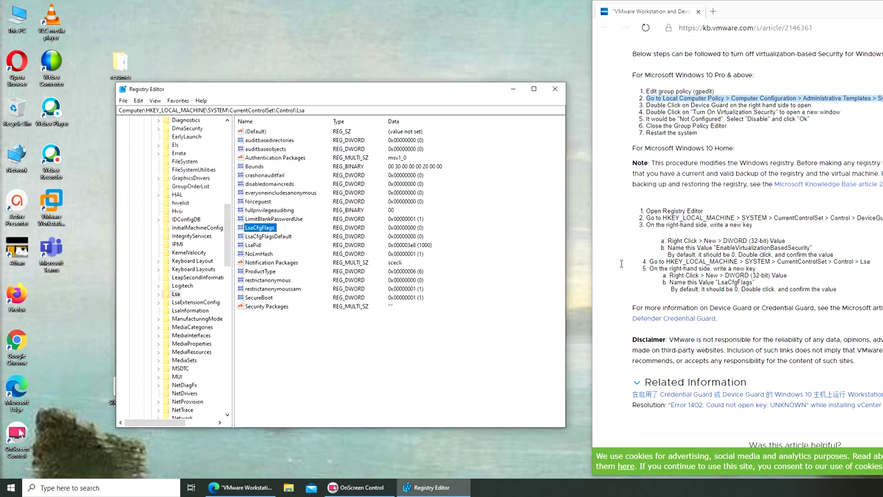
{"action": "left_click", "coordinate": [554, 89]}
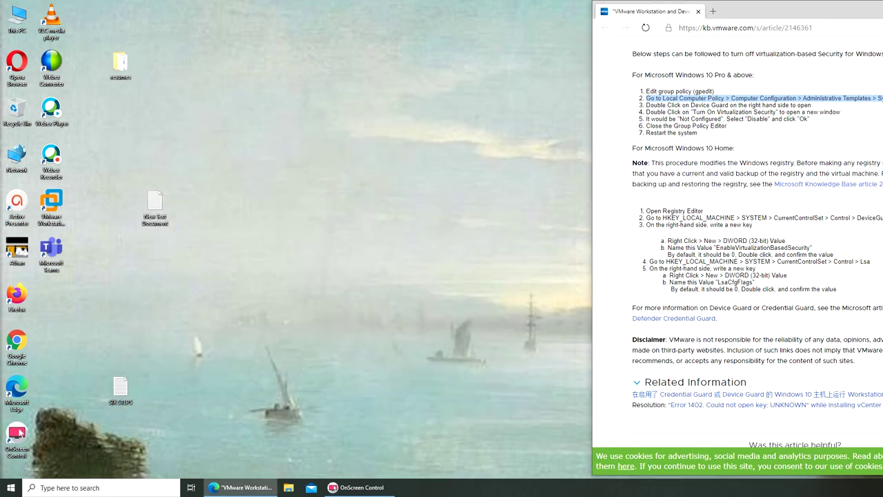